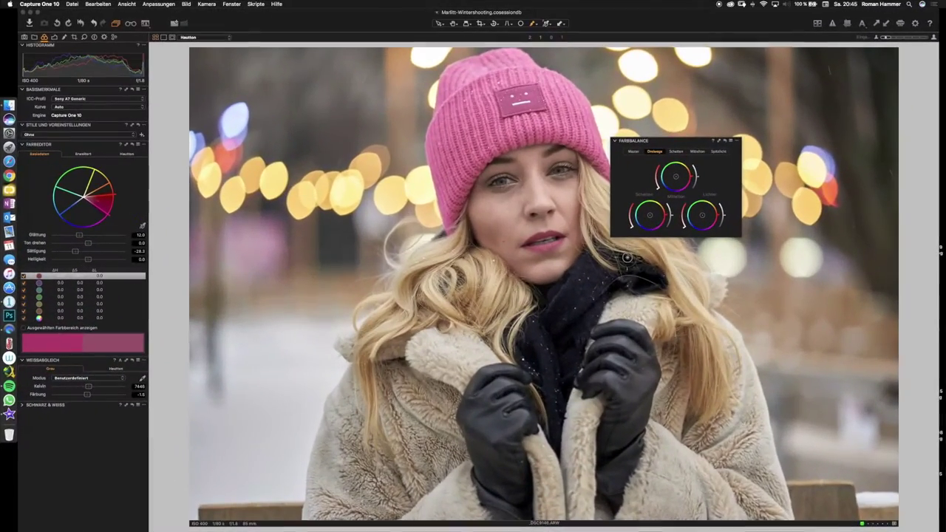
Step: Enlarge the floating Farbbalance tool and a detached, enlarged Farbeditor, and arrange them on either side of the woman's face
left_click_drag(740, 236, 815, 354)
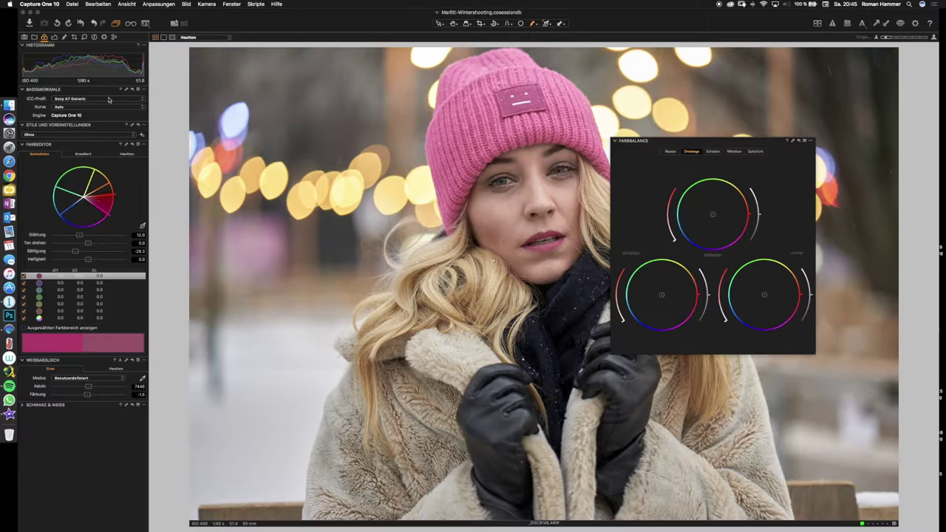
left_click_drag(198, 140, 330, 140)
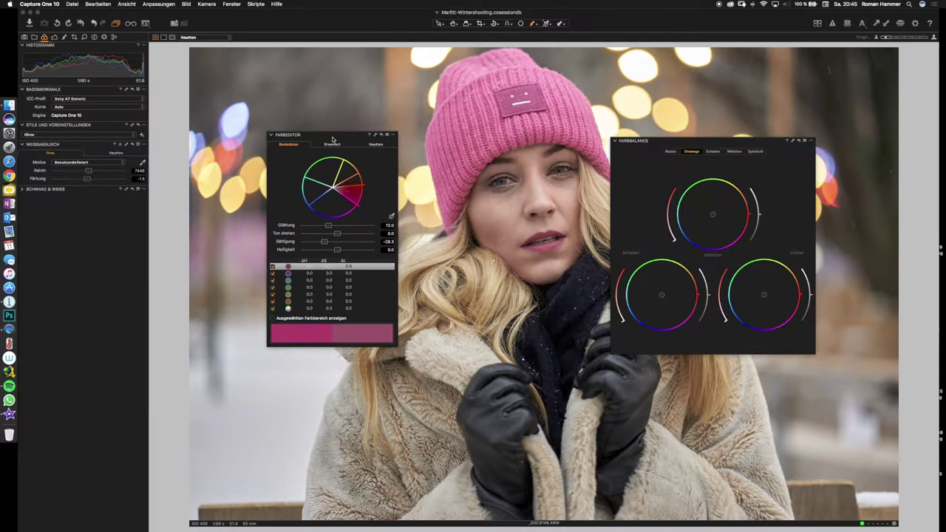
left_click_drag(399, 349, 441, 398)
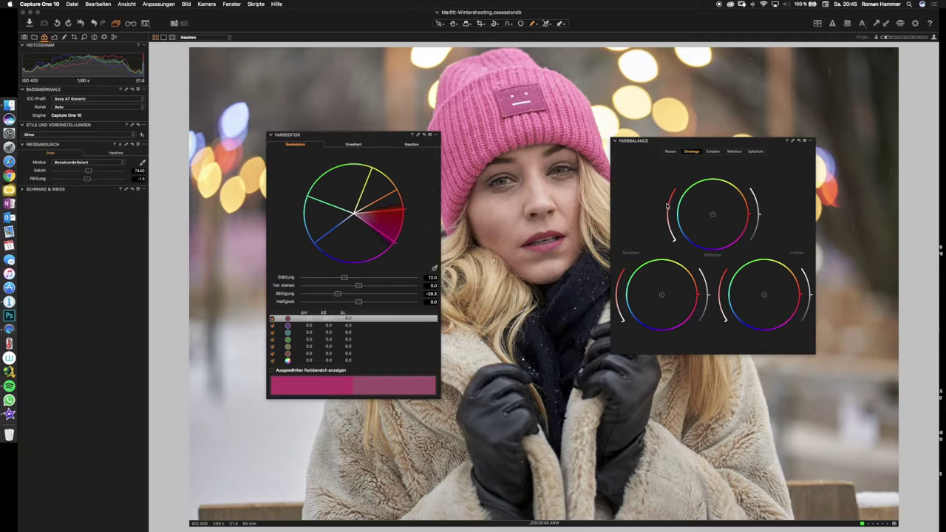
left_click_drag(684, 139, 681, 133)
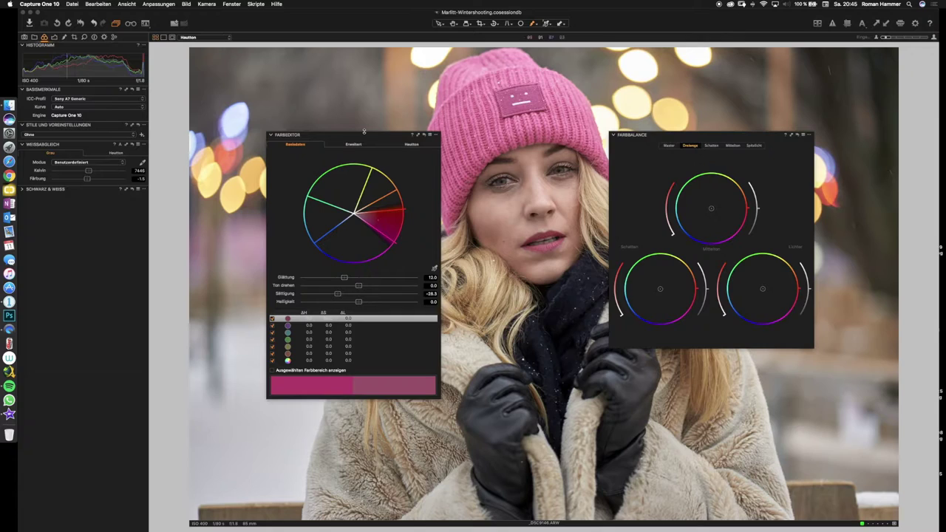
left_click_drag(366, 137, 330, 128)
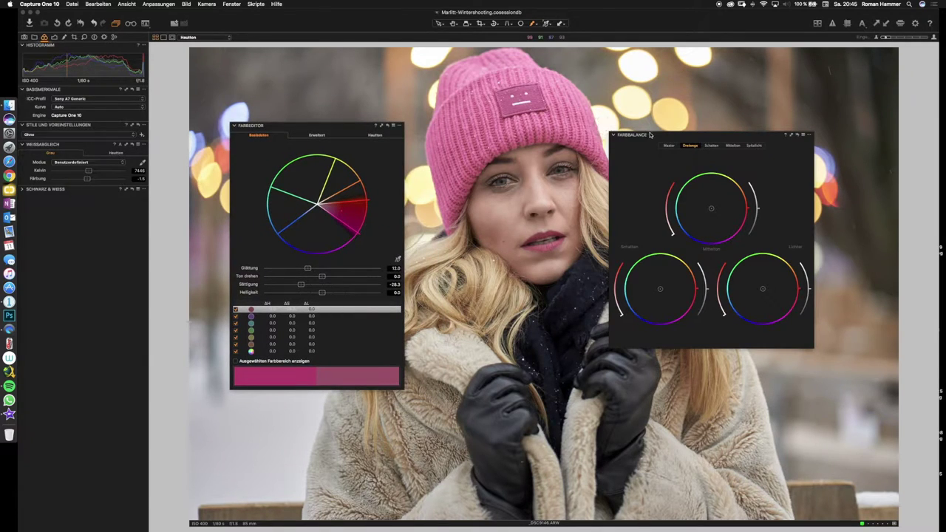
left_click_drag(650, 135, 677, 133)
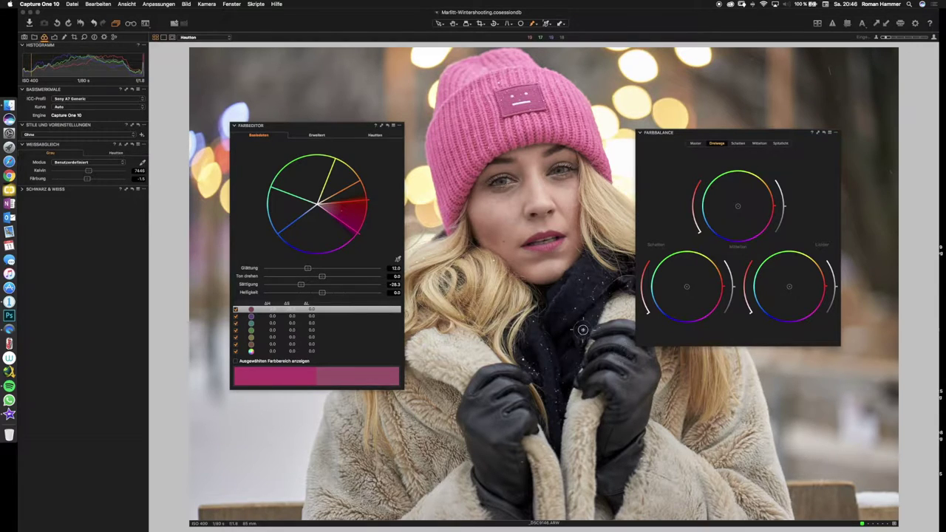
Step: Reset all Farbeditor adjustments and undo that reset
left_click(388, 127)
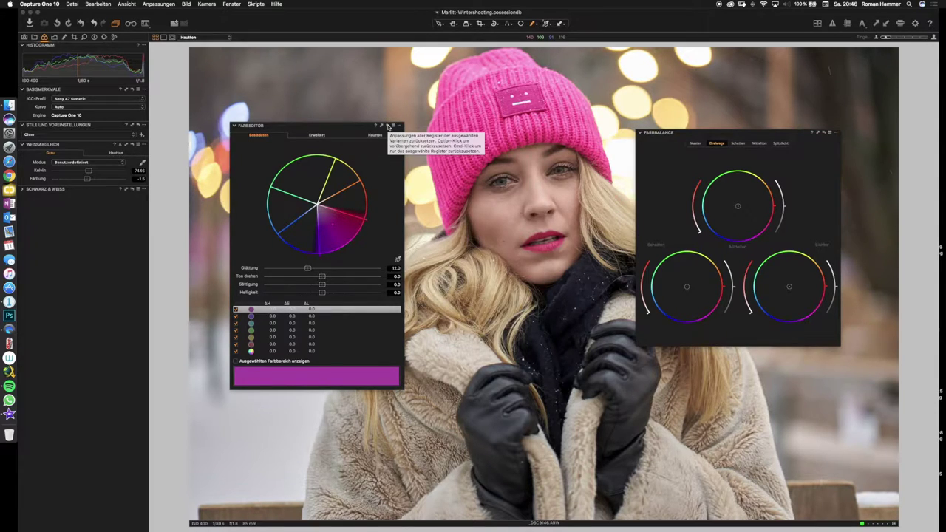
key("super+z")
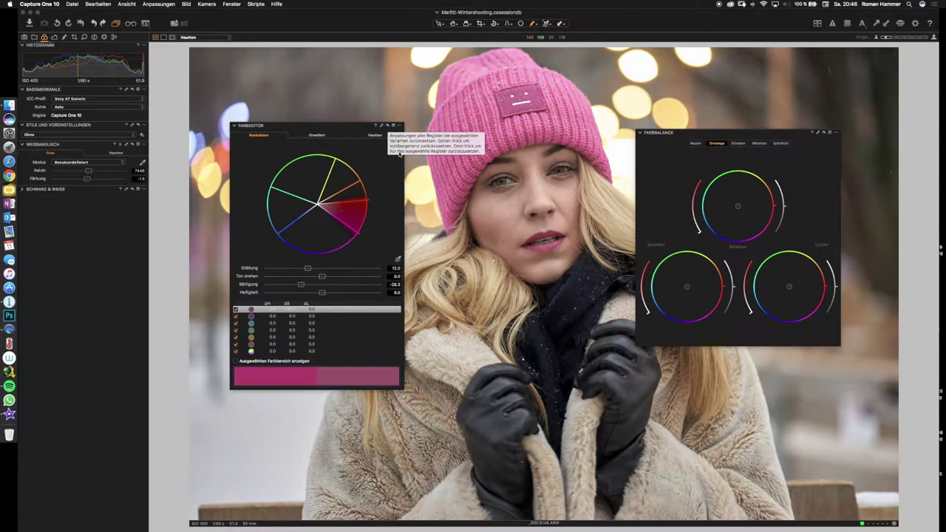
Step: Dock the floating Farbeditor and Farbbalance tools back in the tool column, with Farbbalance directly above Weißabgleich
left_click_drag(355, 130, 130, 177)
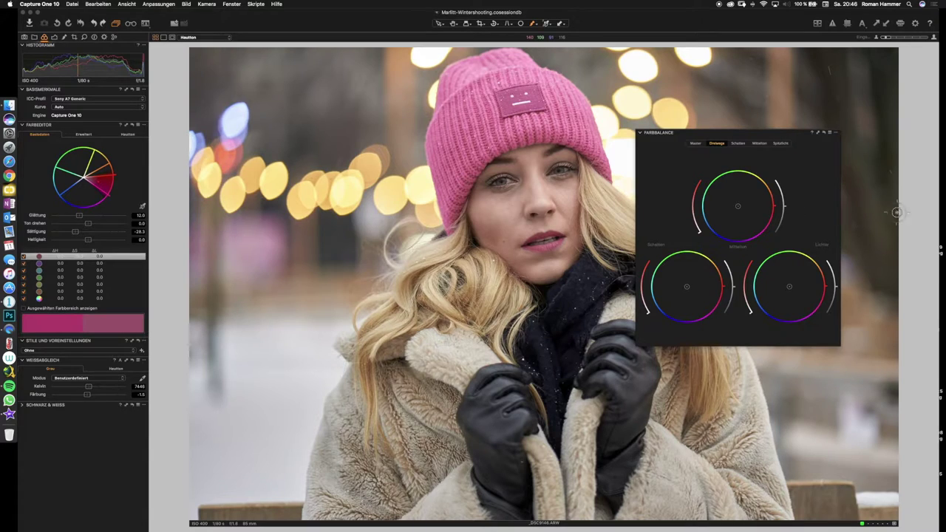
left_click_drag(768, 136, 380, 140)
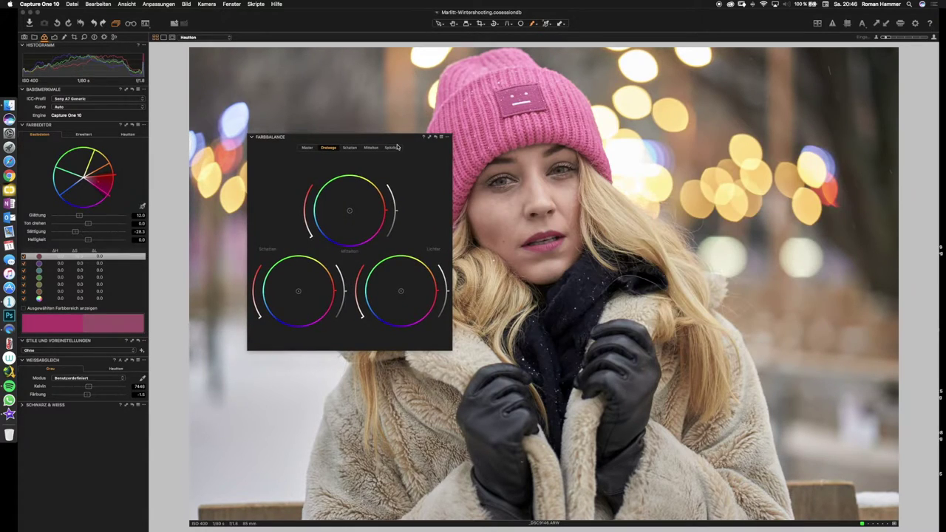
left_click_drag(314, 137, 186, 178)
left_click_drag(273, 153, 106, 358)
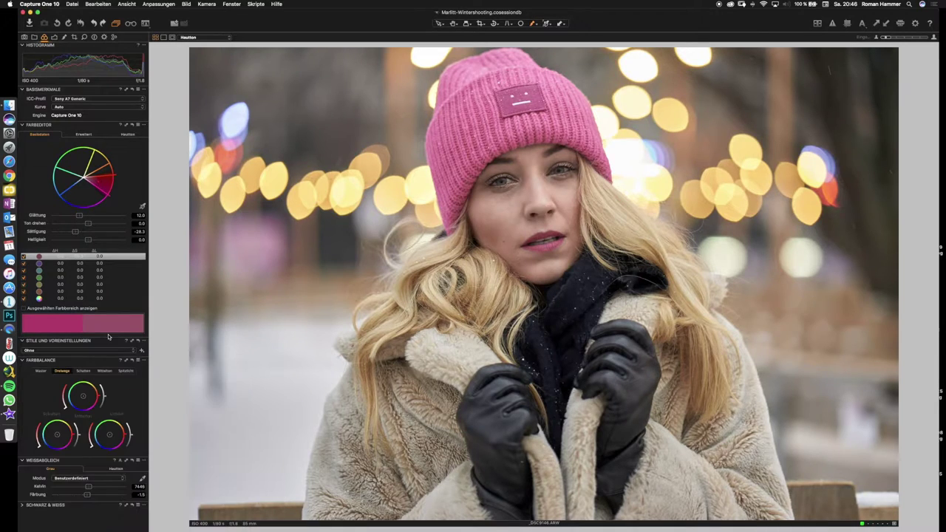
Step: Switch to the Color Grading workspace and shift its floating tool panel a little further over the photo
left_click(146, 25)
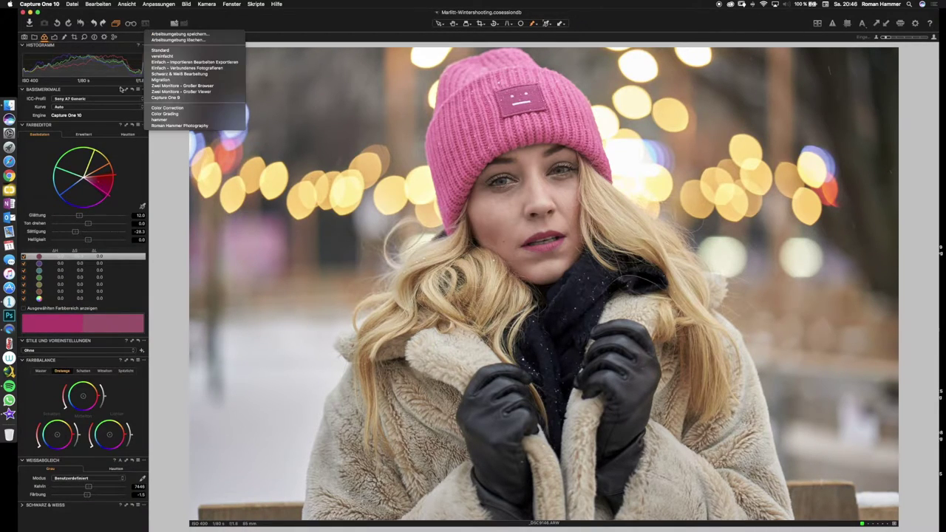
left_click(184, 113)
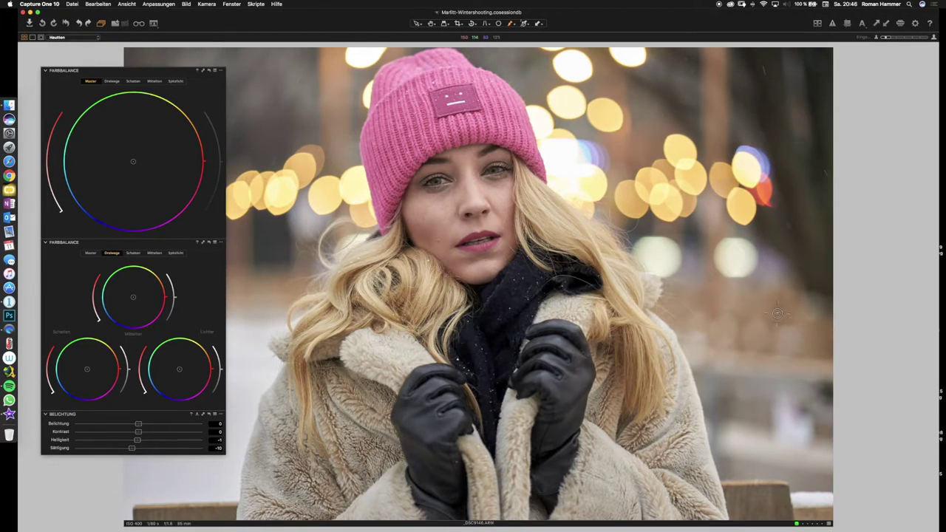
left_click_drag(167, 75, 269, 76)
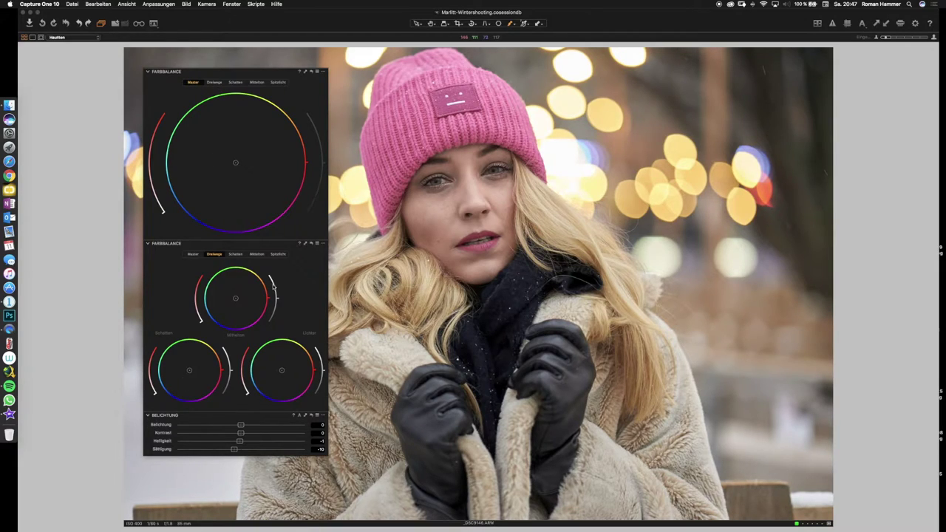
Step: Look through the separate shadow, midtone and highlight wheels of the upper Farbbalance tool and return to the Master wheel
left_click(238, 83)
left_click(257, 82)
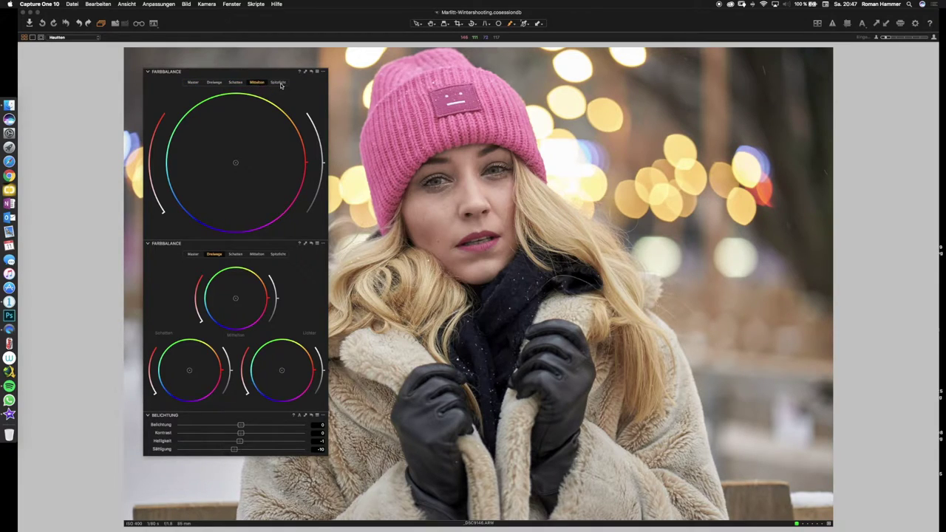
left_click(279, 83)
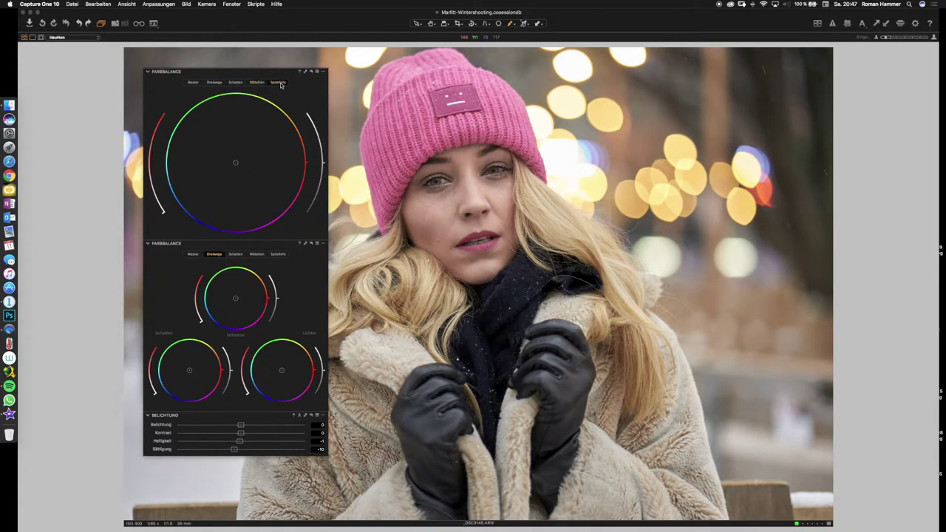
left_click(195, 84)
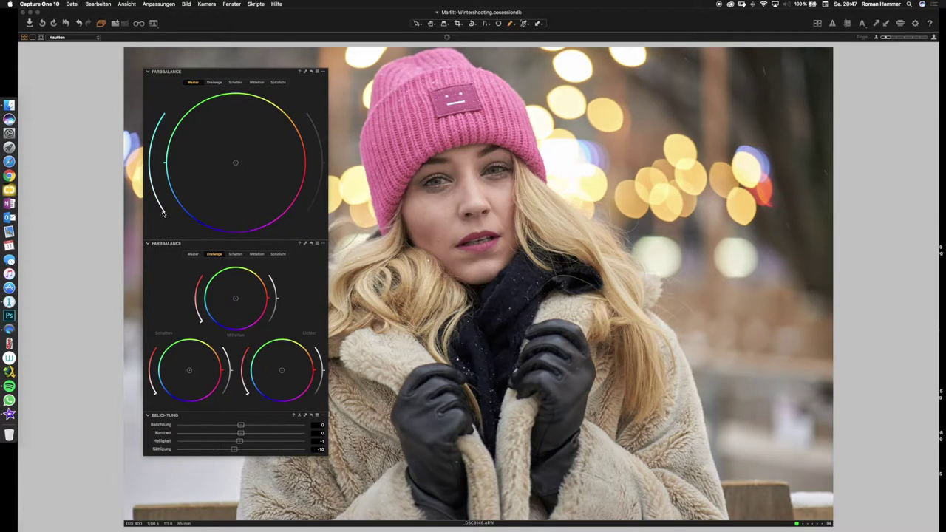
Step: Try a cyan tint on the Master color wheel and settle on a moderately saturated blue tint for the whole photo
left_click_drag(162, 211, 154, 152)
left_click_drag(256, 73, 201, 71)
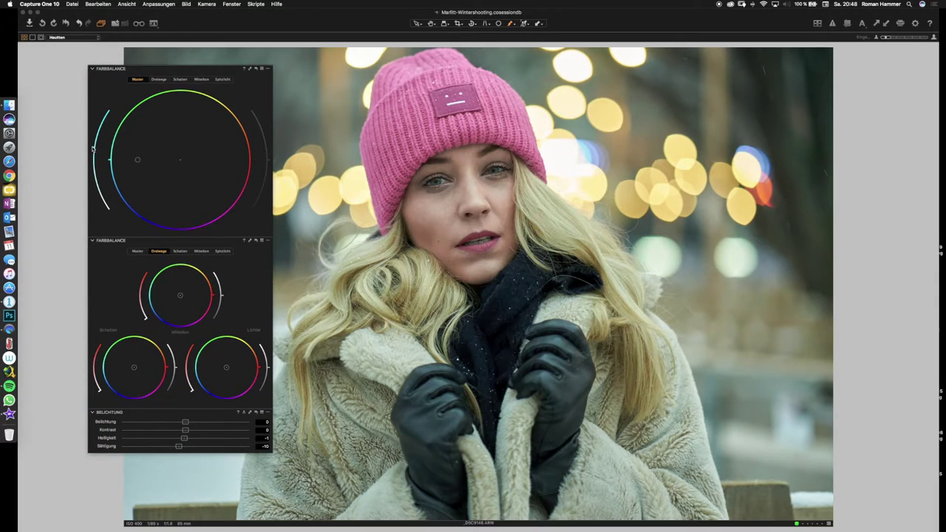
left_click_drag(93, 147, 95, 139)
mouse_move(103, 111)
left_mouse_down()
mouse_move(101, 160)
mouse_move(119, 211)
left_mouse_up()
left_click_drag(113, 162, 121, 161)
double_click(122, 164)
left_click_drag(109, 212, 93, 165)
left_click_drag(93, 163, 93, 178)
Step: Tint the shadows cyan-blue in the three-way Farbbalance, try both shadow brightness extremes and leave the shadows slightly darkened
left_click(153, 253)
left_click_drag(98, 391, 92, 367)
left_click_drag(175, 362, 175, 340)
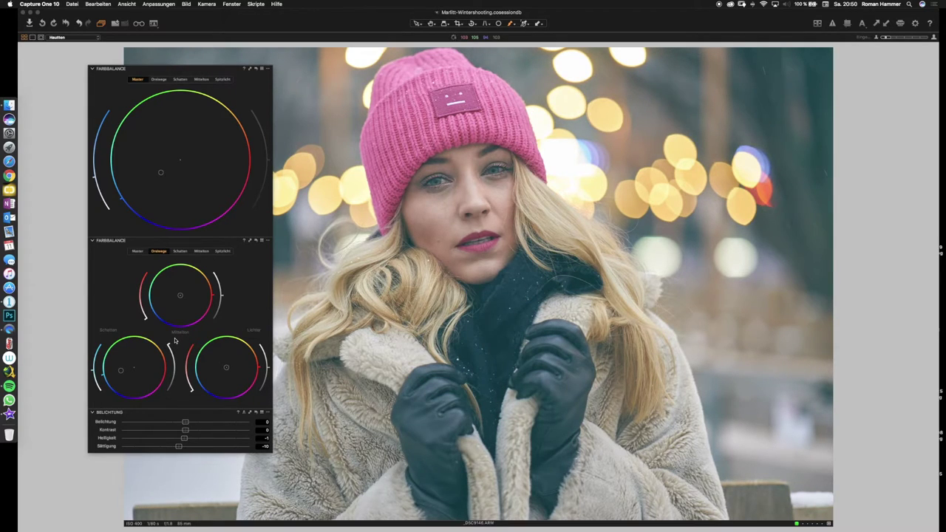
left_click_drag(175, 340, 168, 399)
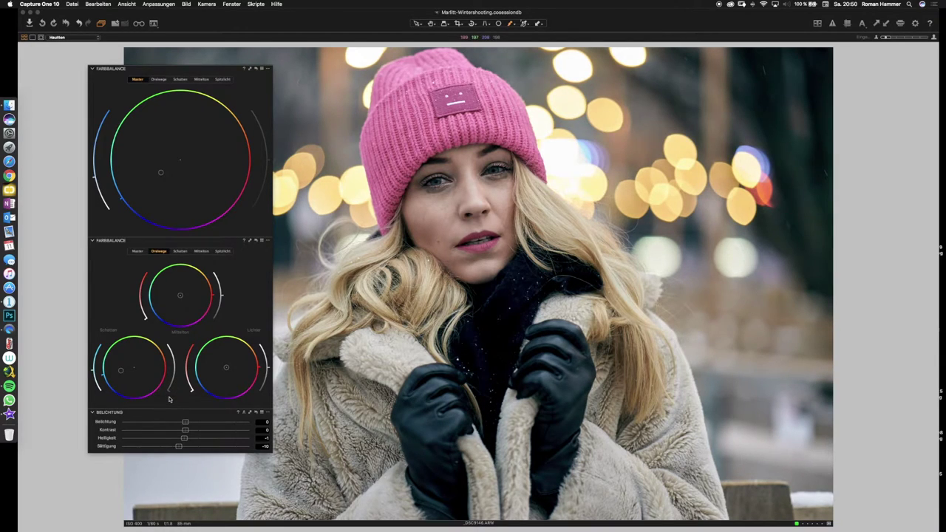
left_click_drag(169, 397, 178, 374)
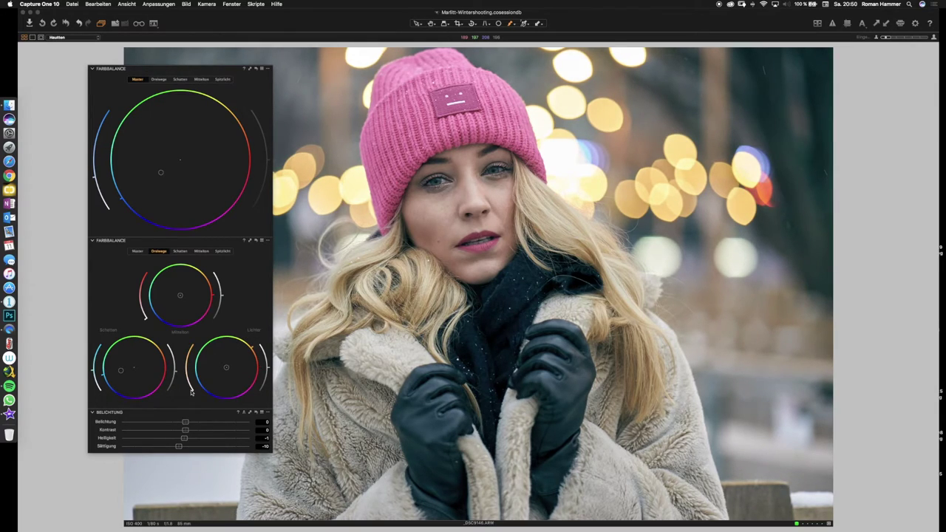
Step: Give the highlights a slight orange tint and the midtones a slight red tint, and move the tool panel off the photo's centre
left_click_drag(190, 391, 188, 378)
left_click_drag(189, 380, 189, 383)
mouse_move(145, 320)
left_mouse_down()
mouse_move(209, 314)
mouse_move(215, 293)
mouse_move(184, 326)
mouse_move(143, 314)
left_mouse_up()
left_click_drag(159, 67, 110, 50)
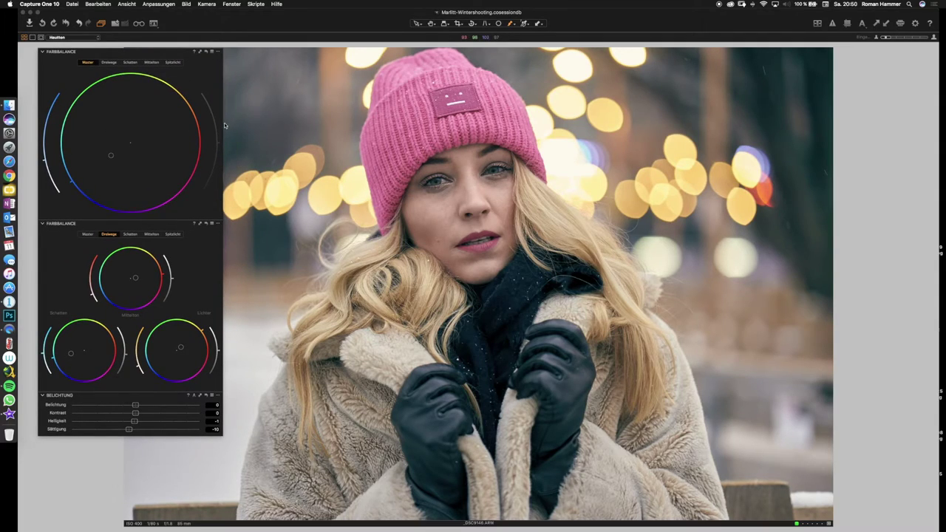
Step: Compare the photo with and without the Farbbalance grading by temporarily resetting the tool several times
left_click(207, 54)
left_click(207, 54)
left_click(207, 54)
left_click(208, 54)
left_click_drag(120, 53, 128, 84)
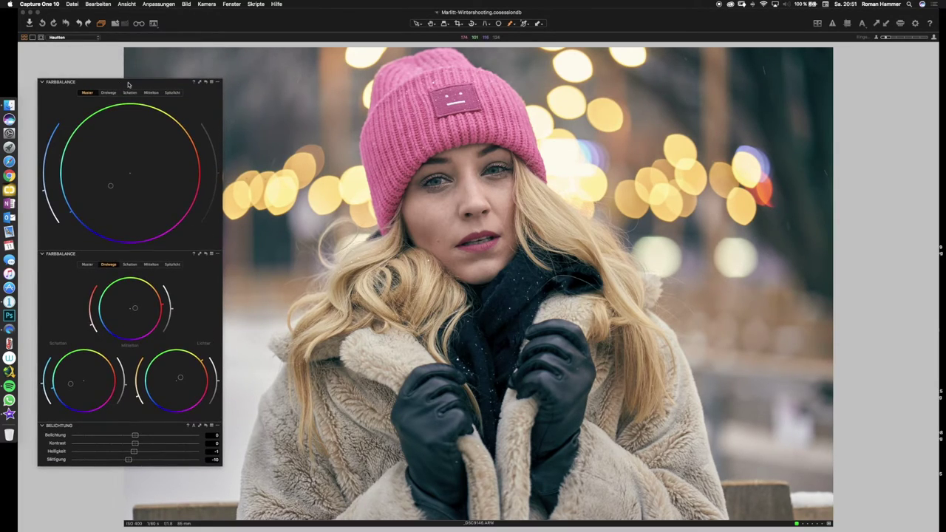
Step: Customize the toolbar so that it contains the Arbeitsumgebungen item, and finish the customization
left_click(155, 25)
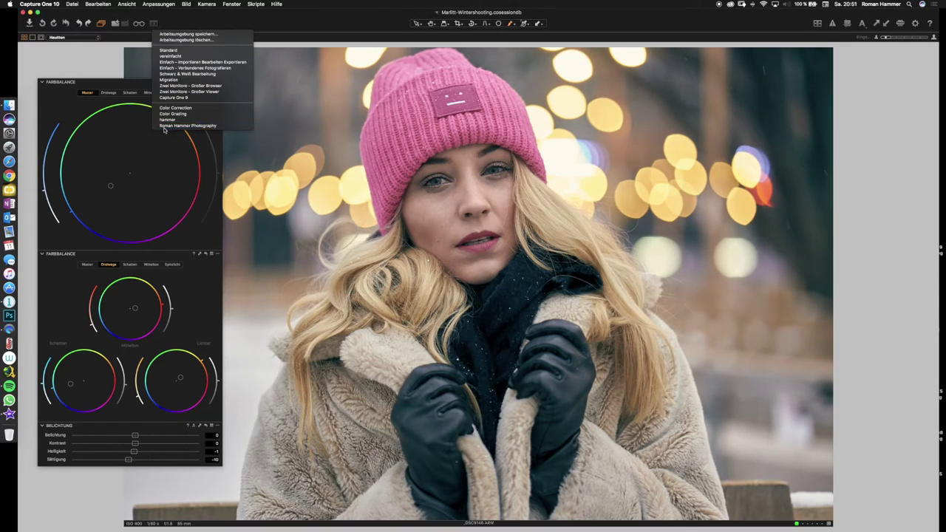
left_click(67, 91)
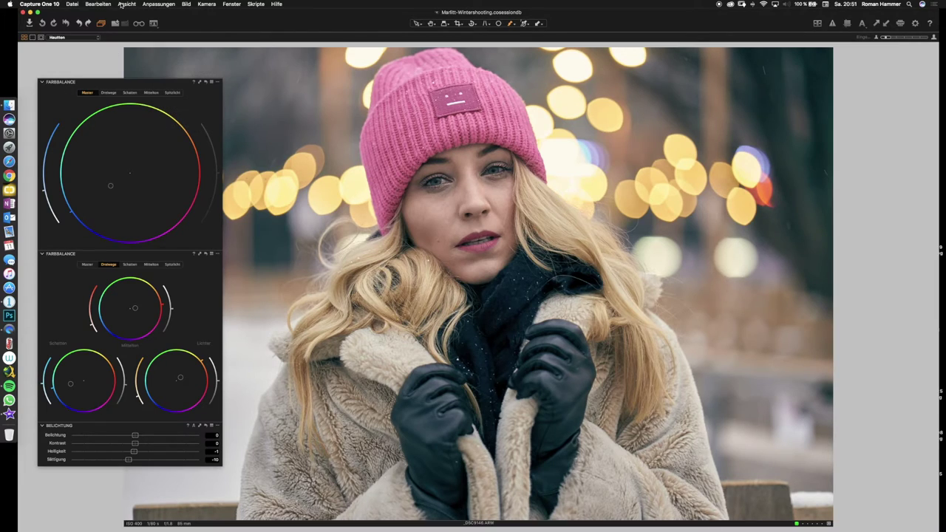
left_click(124, 5)
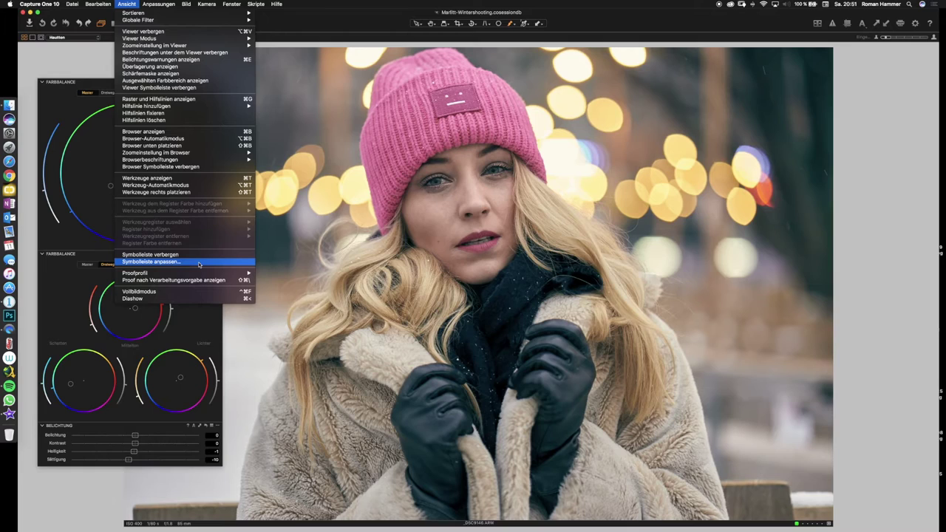
left_click(151, 262)
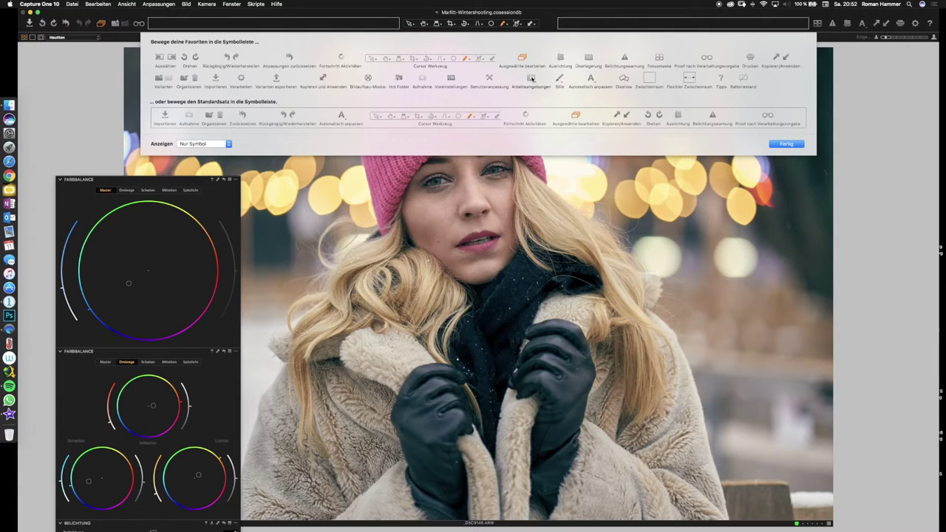
left_click_drag(148, 26, 151, 24)
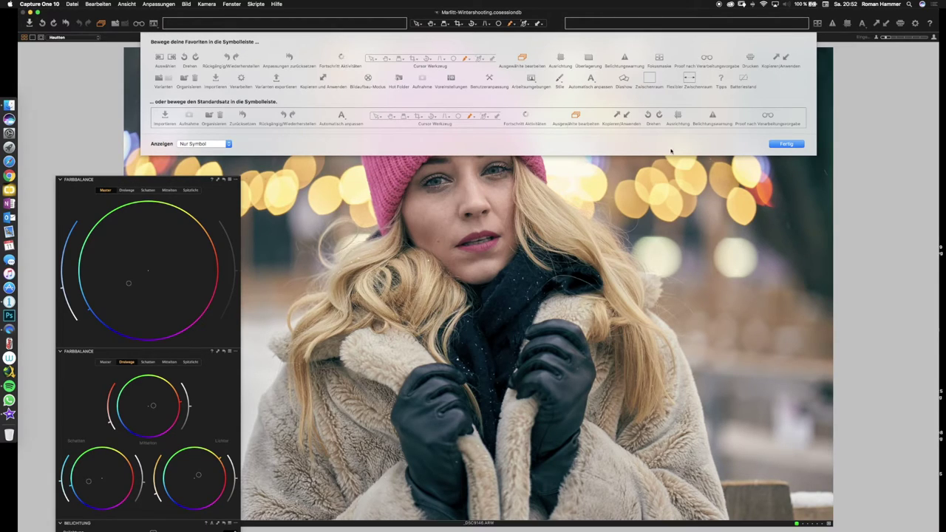
left_click(787, 143)
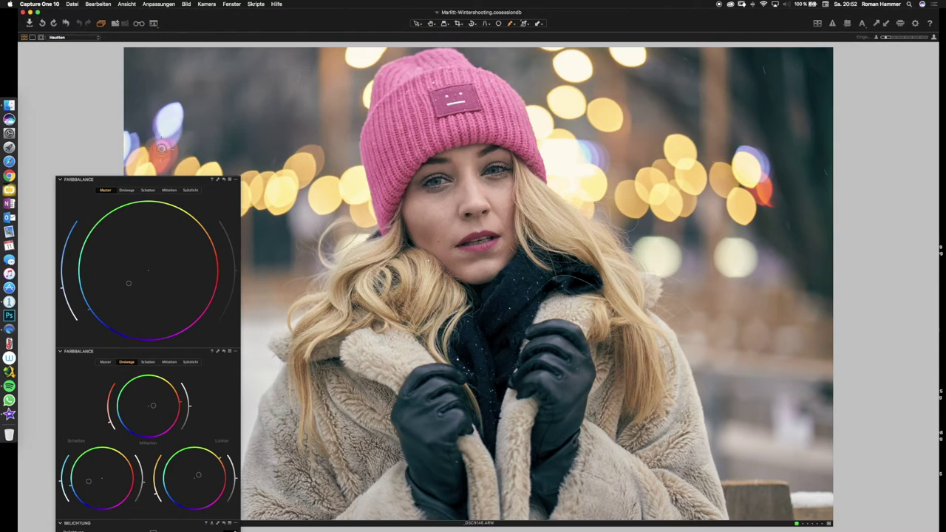
Step: Move the floating grading panel back up and switch to the photographer's own Photography workspace
left_click_drag(161, 181, 157, 86)
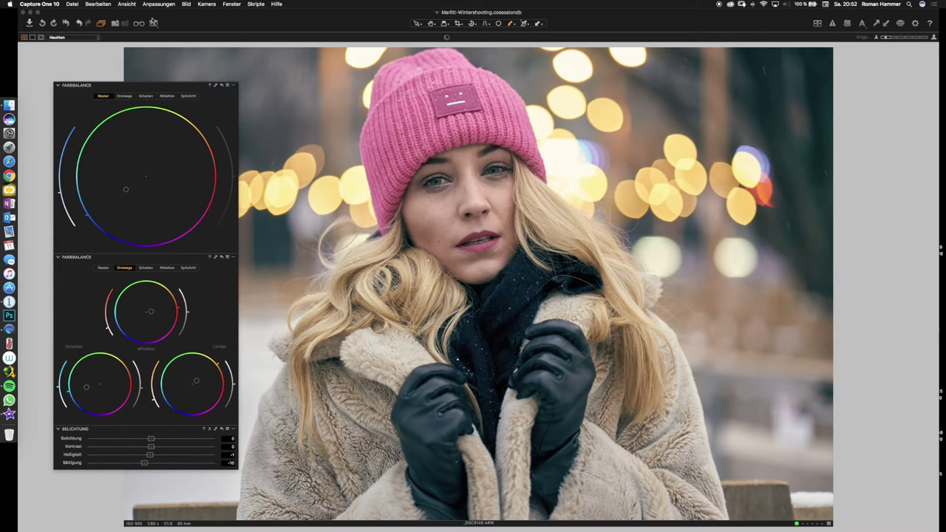
left_click(155, 24)
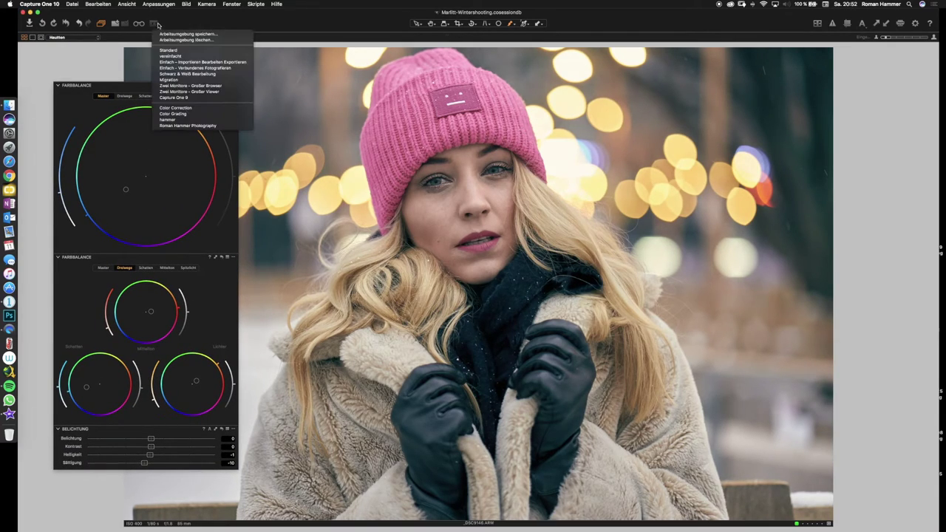
left_click(188, 125)
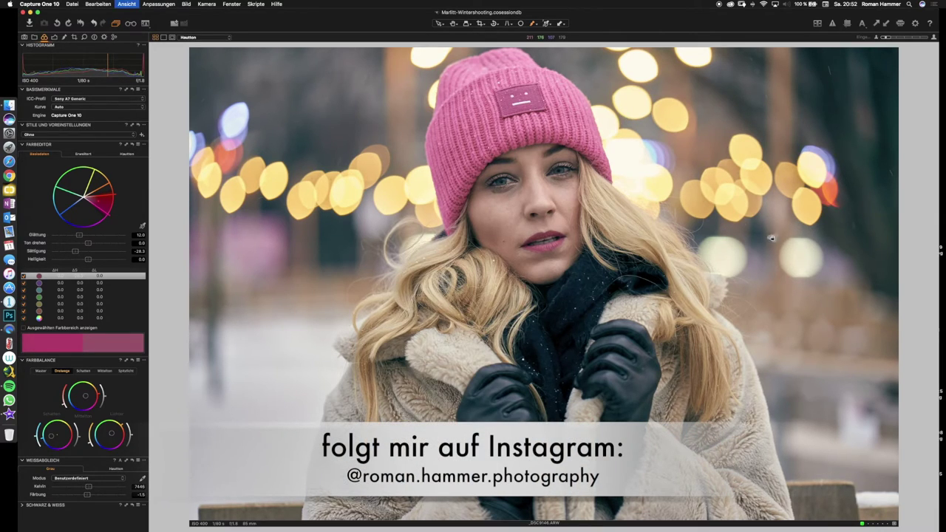
Step: Briefly show and hide the image browser, and detach the Farbbalance tool from the tool column onto the photo
key("super+b")
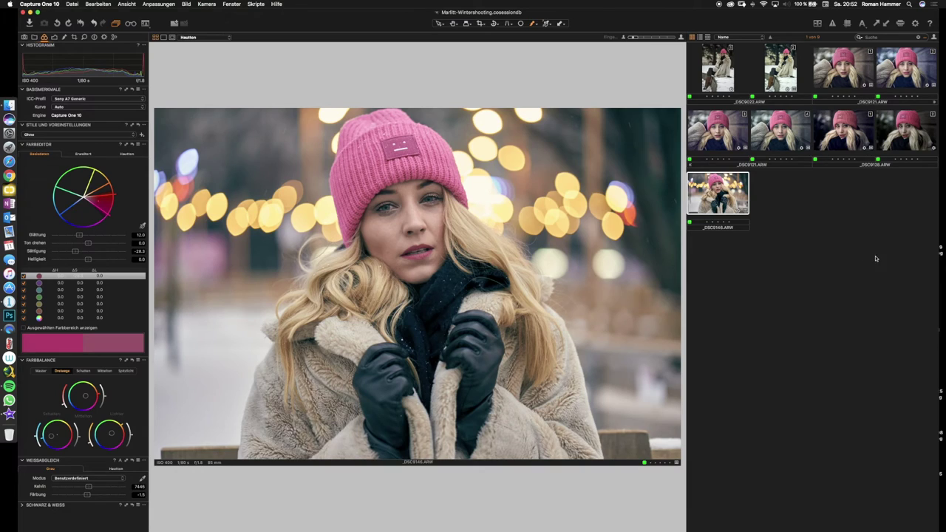
key("super+b")
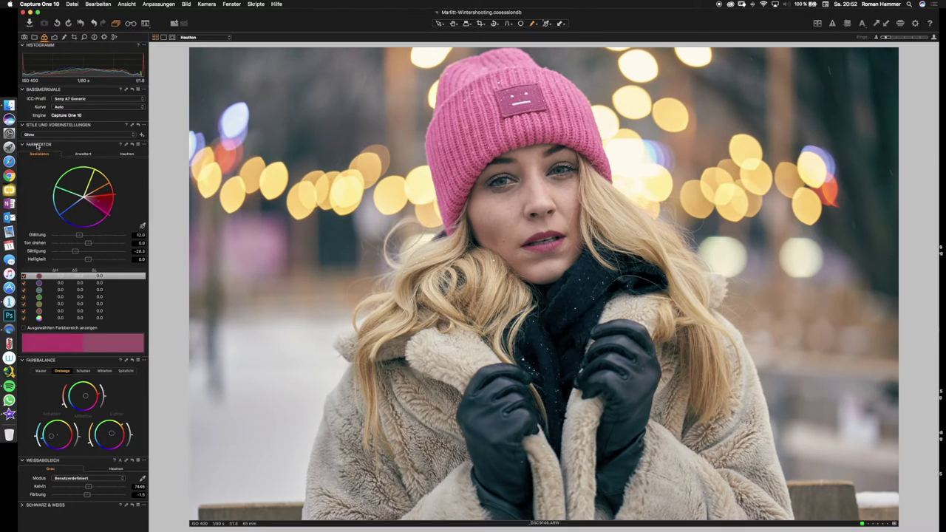
left_click_drag(49, 365, 254, 194)
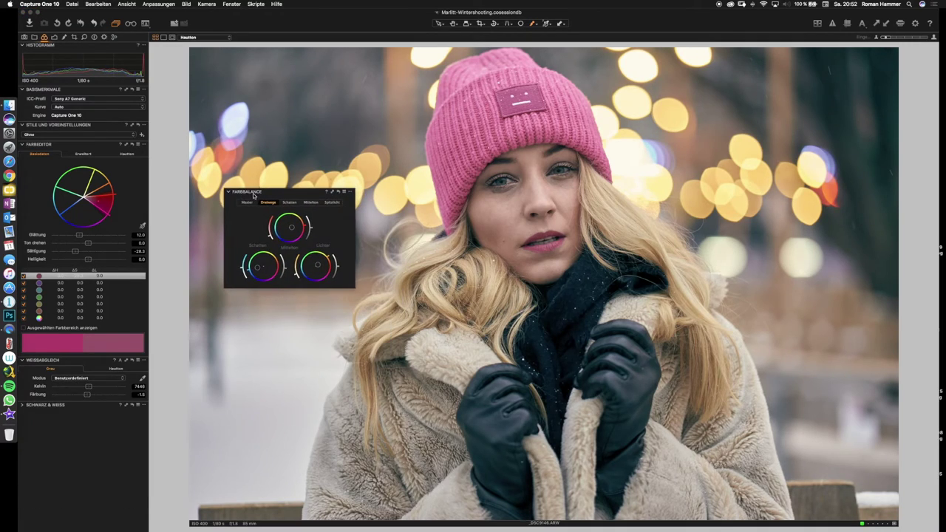
Step: Create a second floating Farbbalance tool, dock it beneath the first one, and set the upper one to Master
right_click(119, 476)
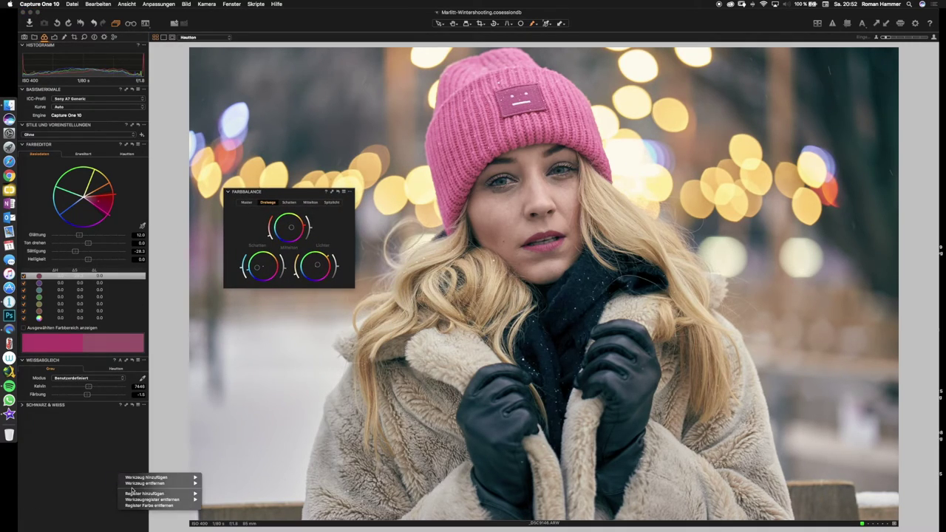
left_click(192, 4)
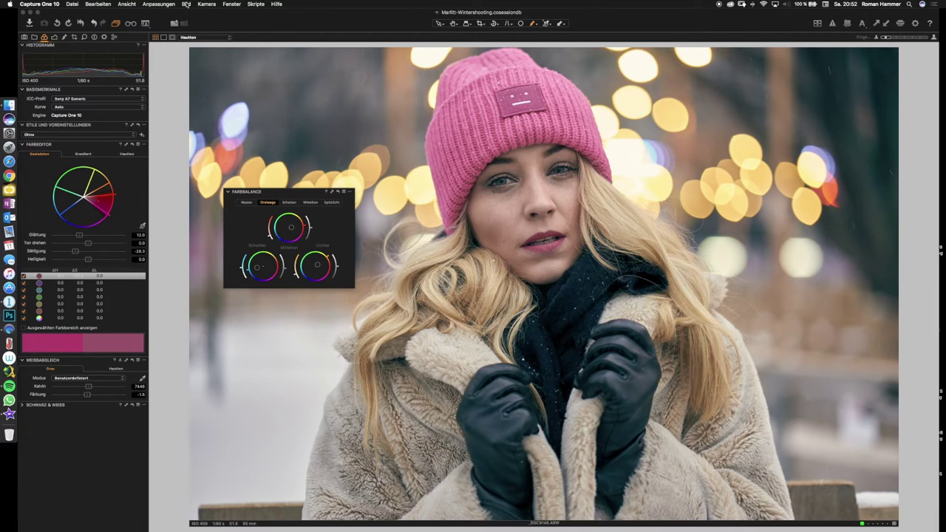
left_click(186, 4)
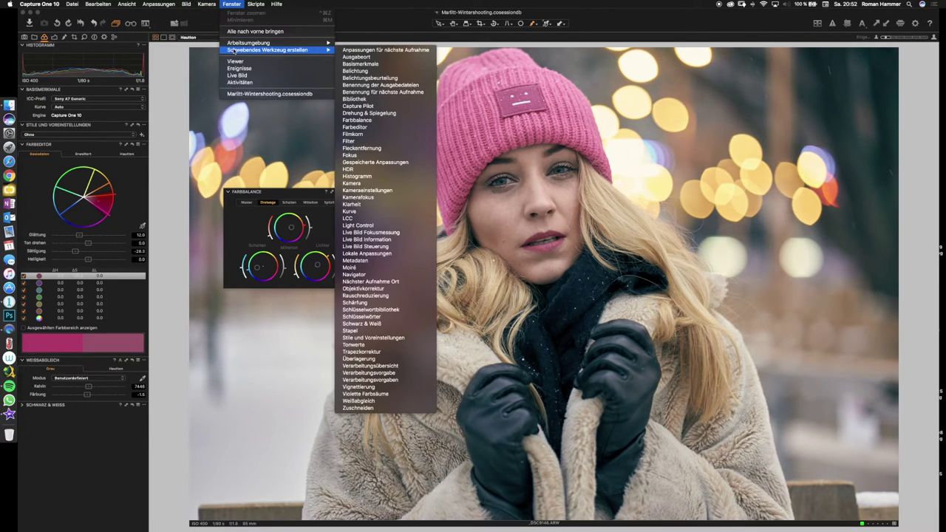
mouse_move(232, 53)
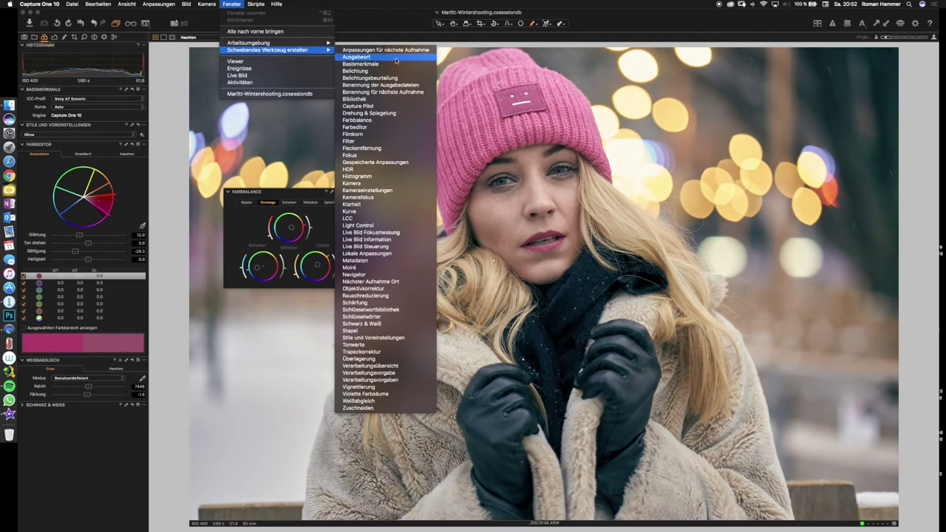
left_click(388, 120)
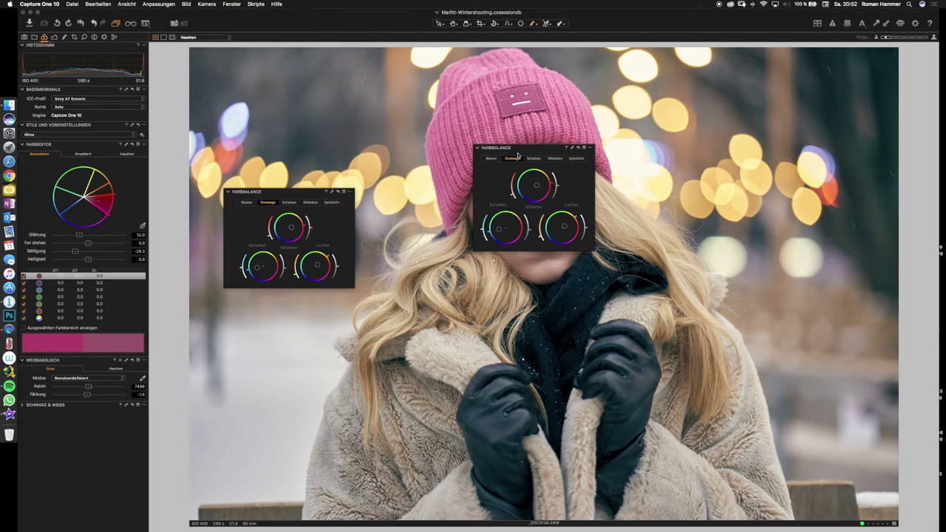
left_click_drag(523, 152, 277, 297)
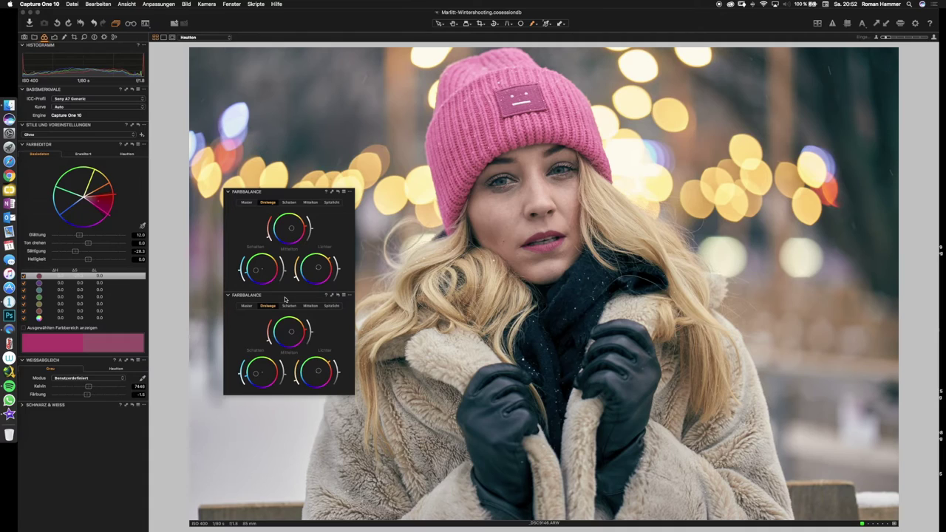
left_click(251, 204)
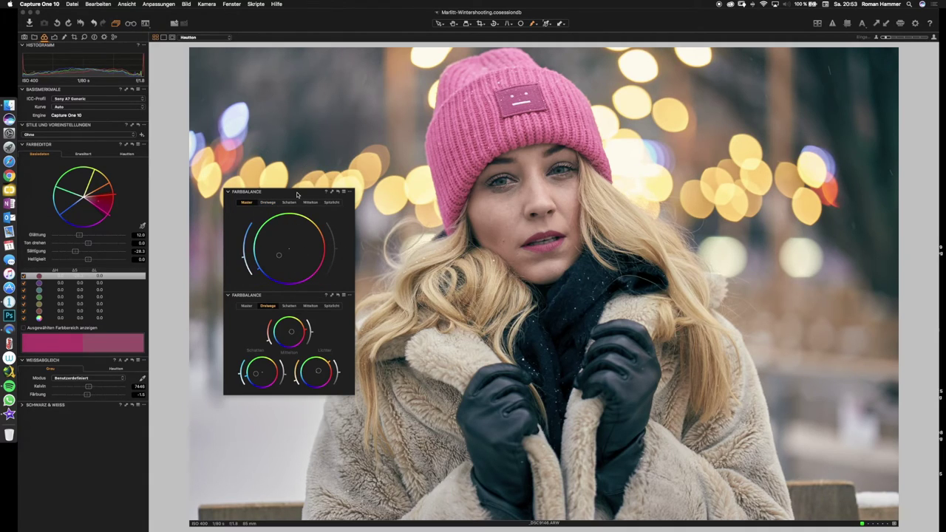
Step: Move the combined floating panel up and dock a new floating Belichtung tool beneath the two Farbbalance tools
left_click_drag(299, 193, 278, 89)
left_click(232, 4)
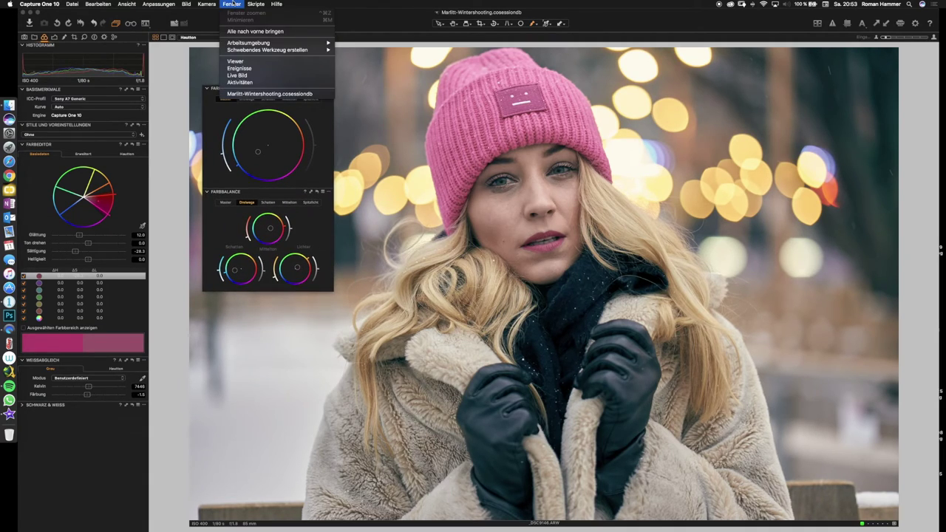
mouse_move(241, 43)
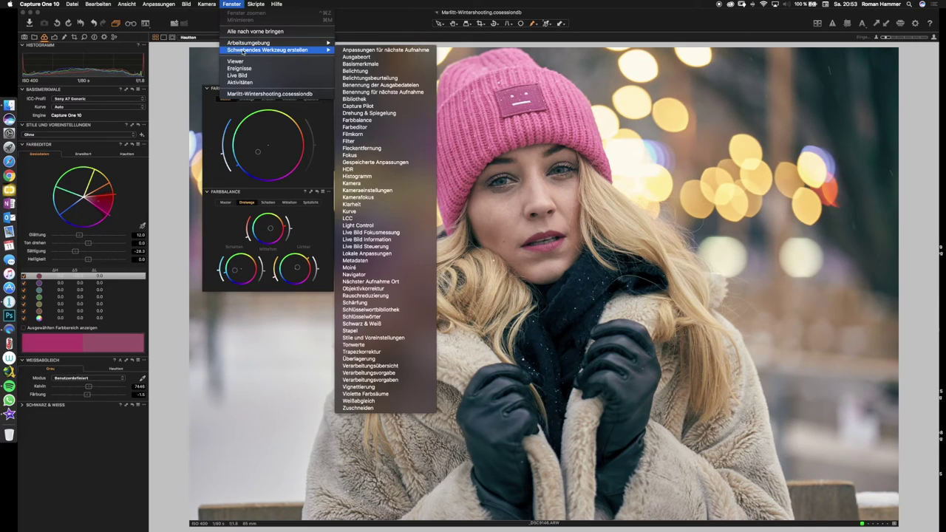
left_click(404, 72)
left_click_drag(539, 149, 281, 298)
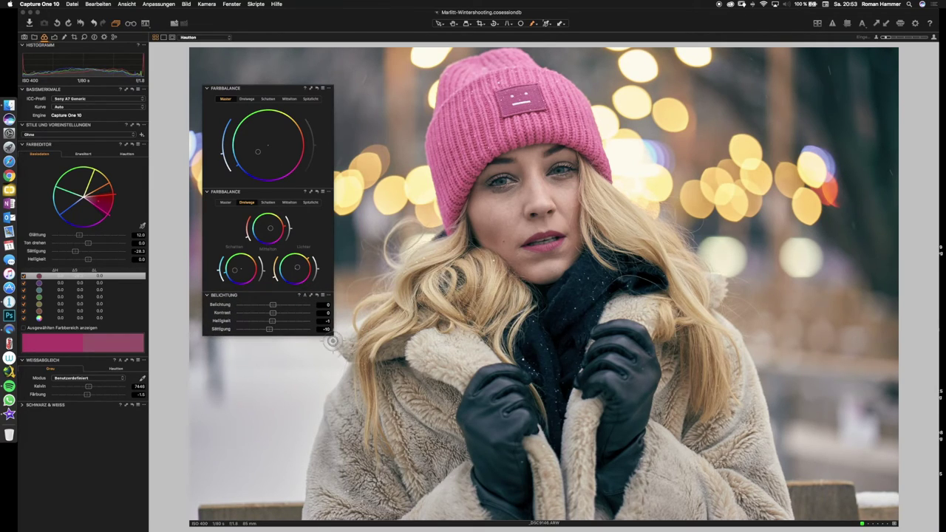
Step: Enlarge the combined floating panel, hide the tool column, and place the panel beside the portrait so it covers less of the photo
left_click_drag(332, 341, 393, 370)
left_click_drag(285, 90, 237, 94)
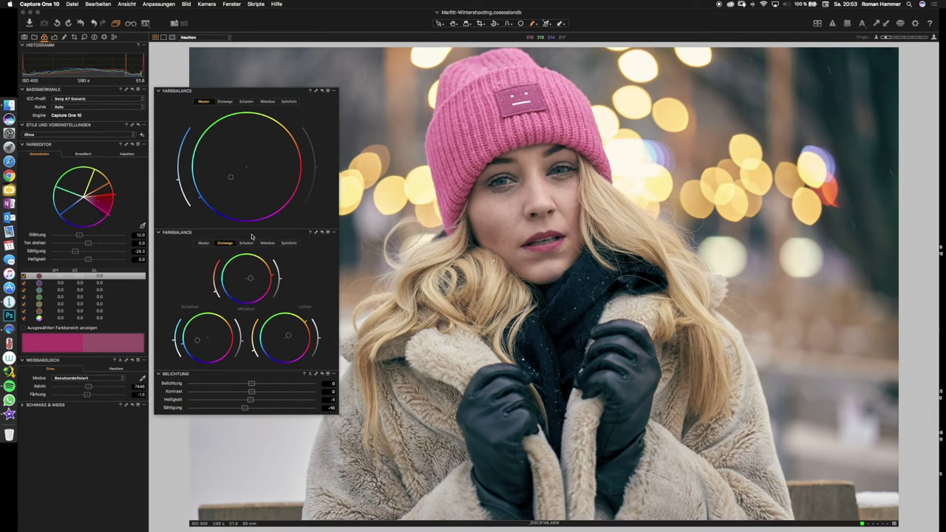
key("super+t")
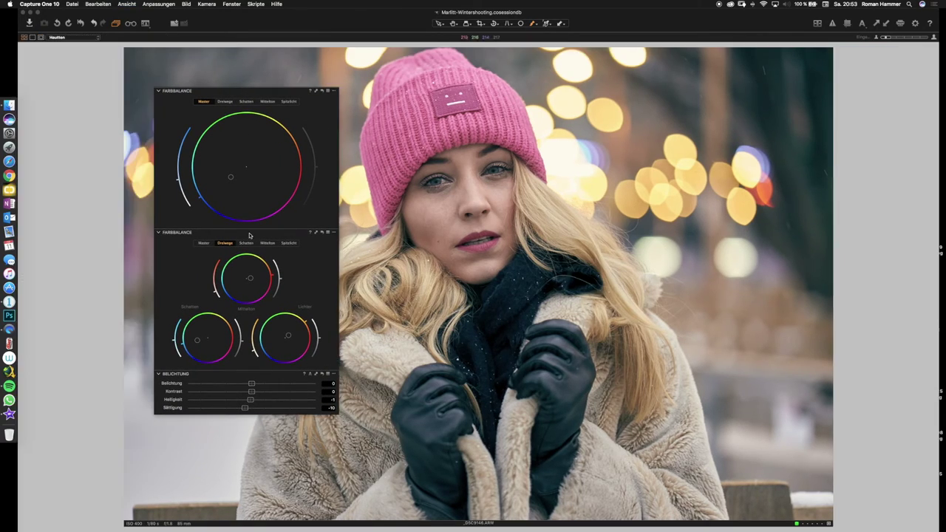
left_click_drag(232, 96, 139, 96)
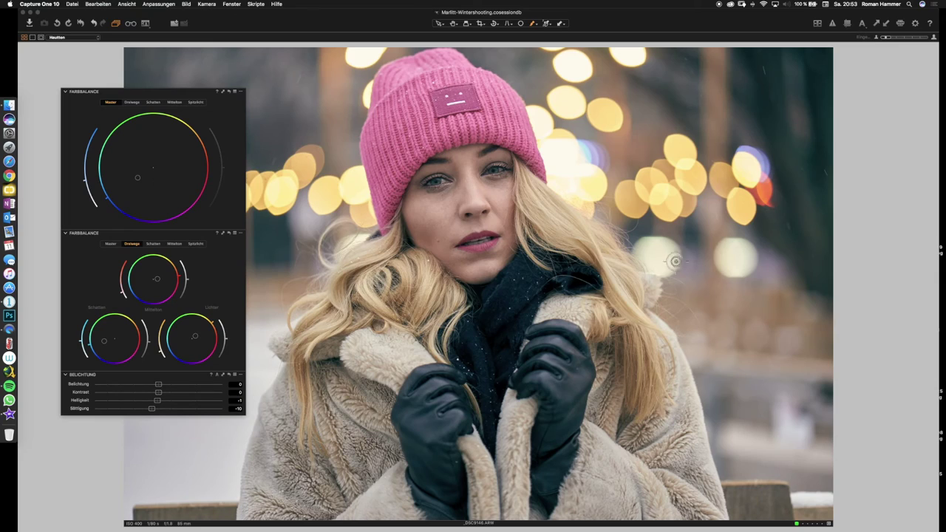
Step: Save the current layout as a workspace named Color Grading, replacing the existing workspace of that name
left_click(231, 5)
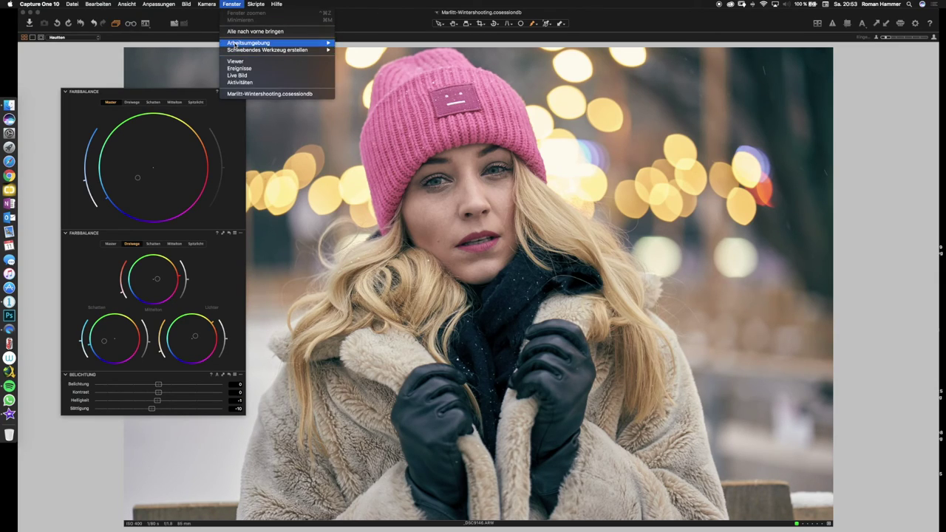
mouse_move(311, 43)
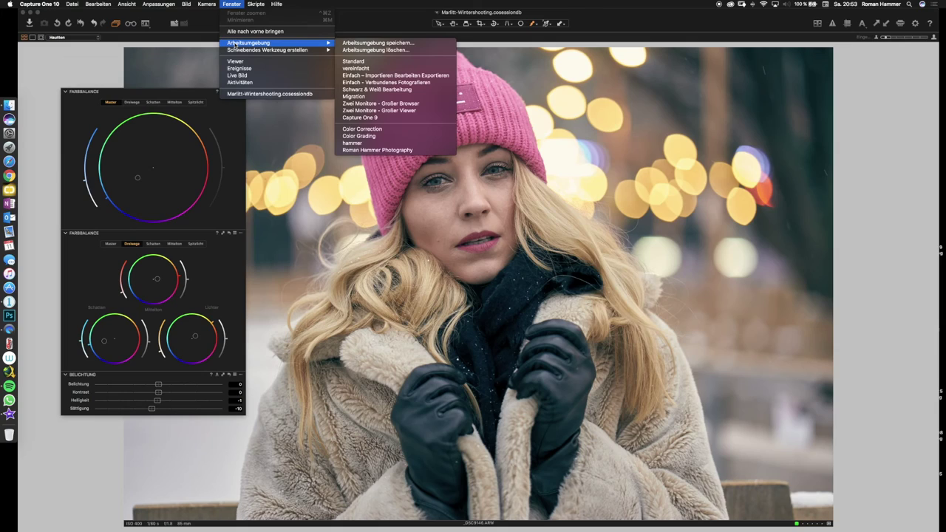
left_click(361, 44)
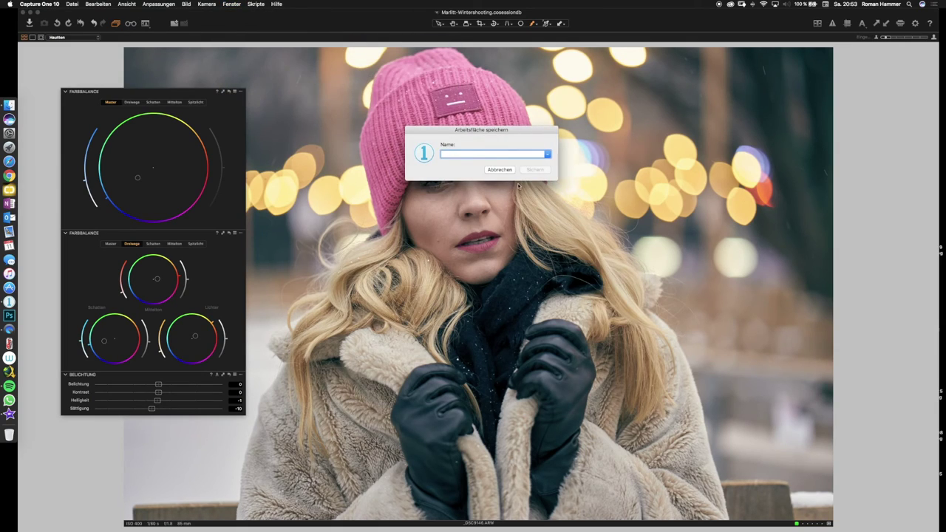
type("Color Grading")
key("Return")
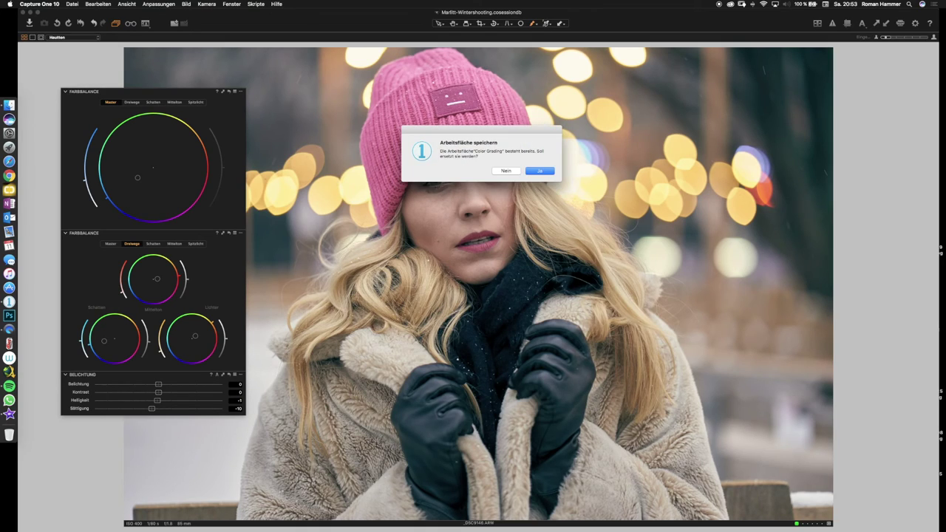
left_click_drag(438, 140, 341, 150)
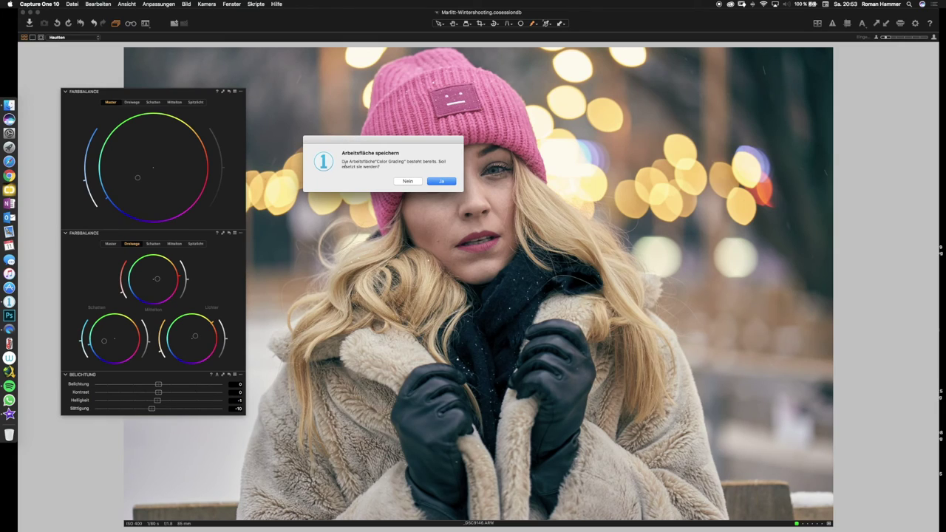
left_click(440, 181)
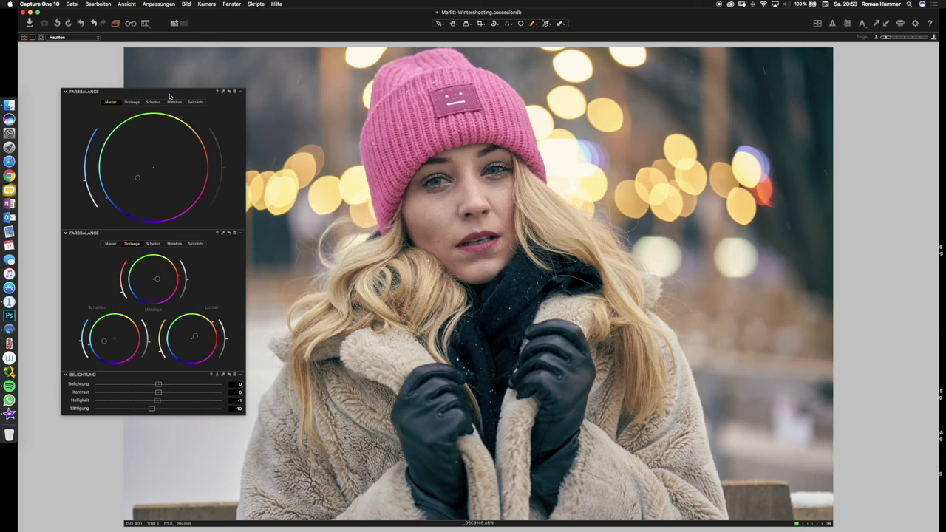
Step: Switch to the photographer's own Photography workspace
left_click(146, 24)
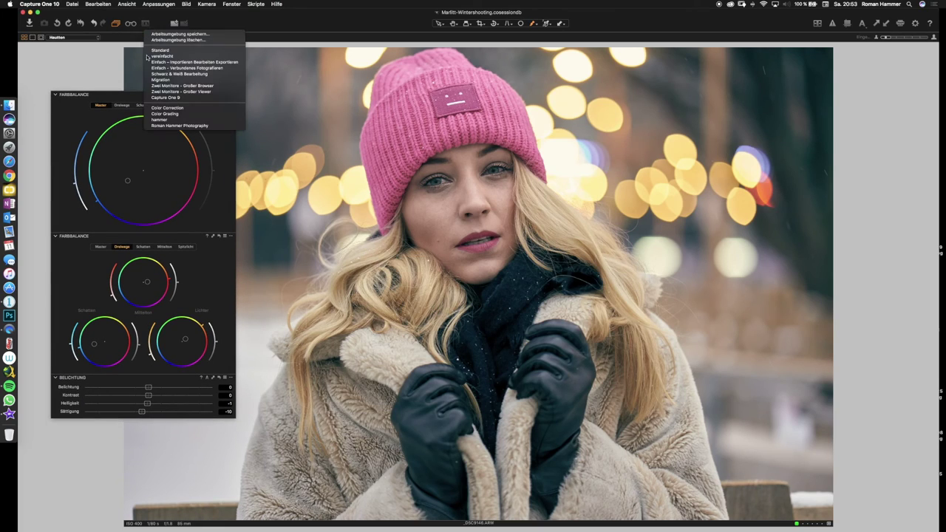
left_click(180, 126)
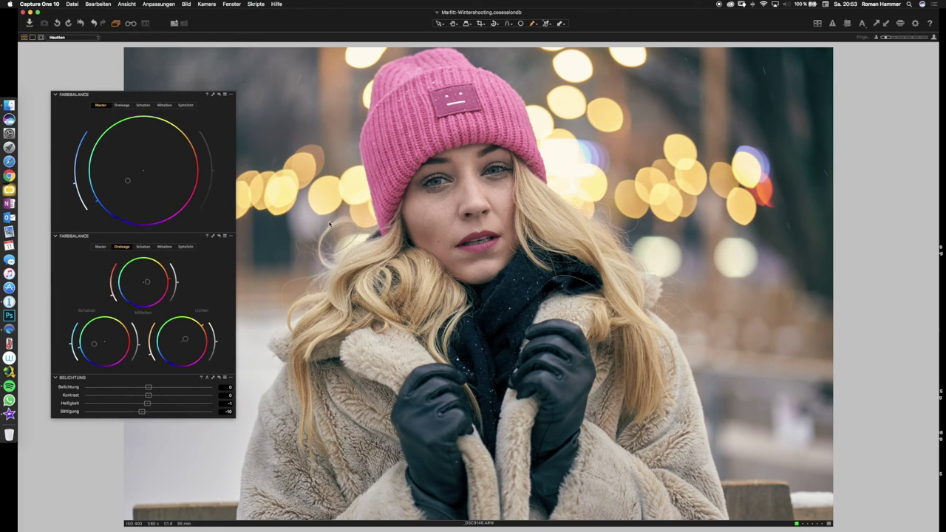